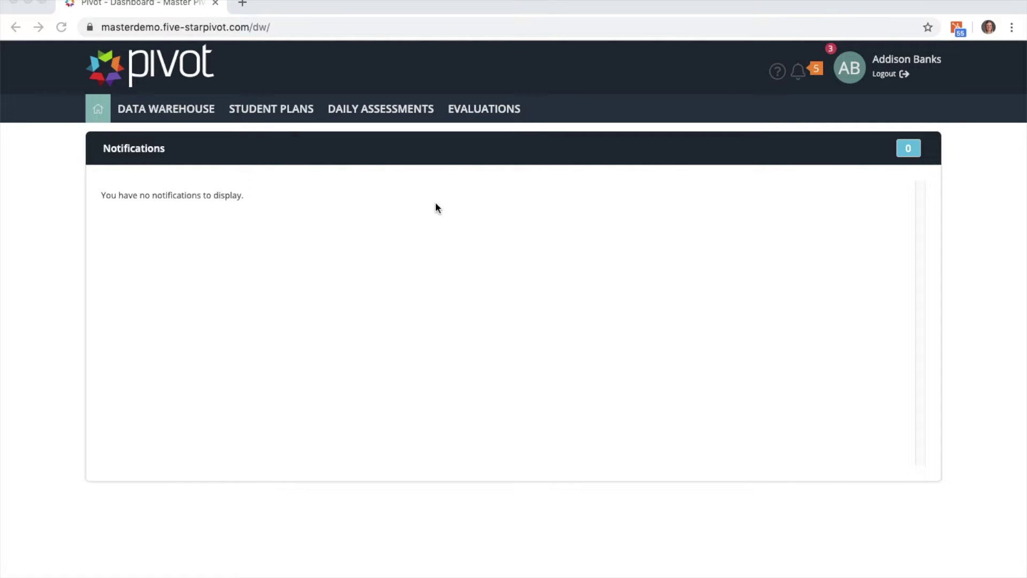
Step: Go to the Documents page under the EVALUATIONS menu
left_click(492, 110)
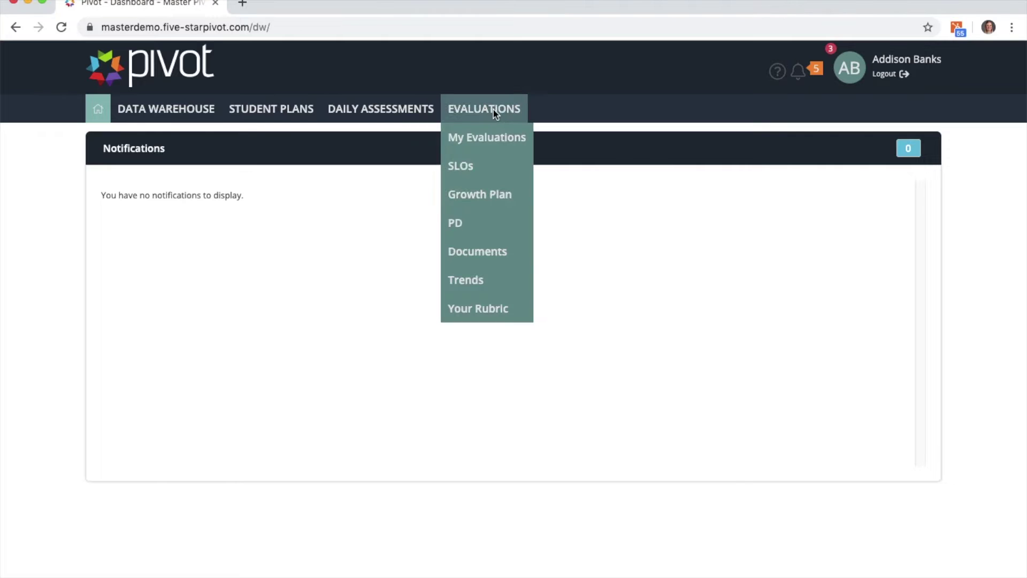
left_click(508, 260)
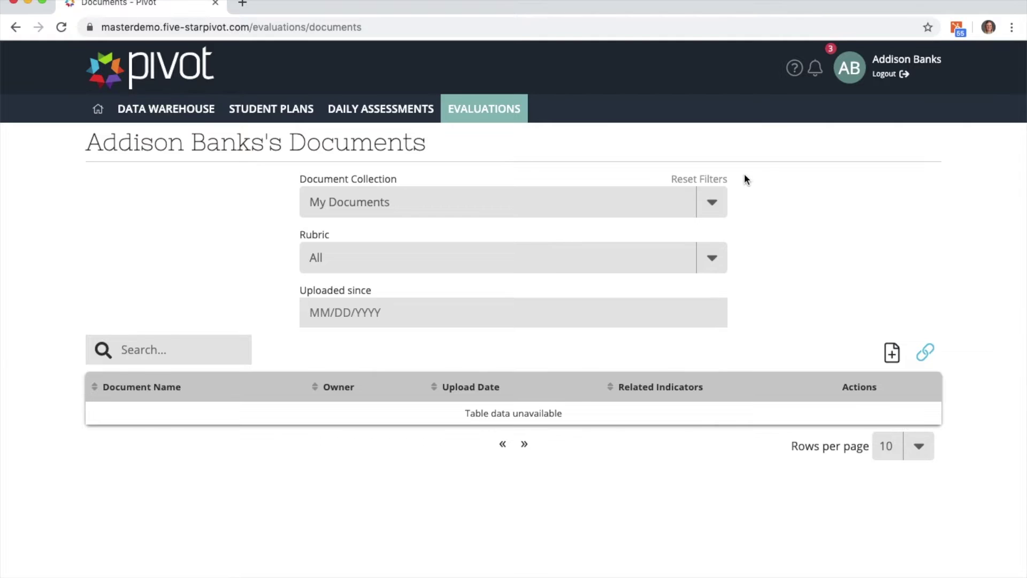
left_click(715, 206)
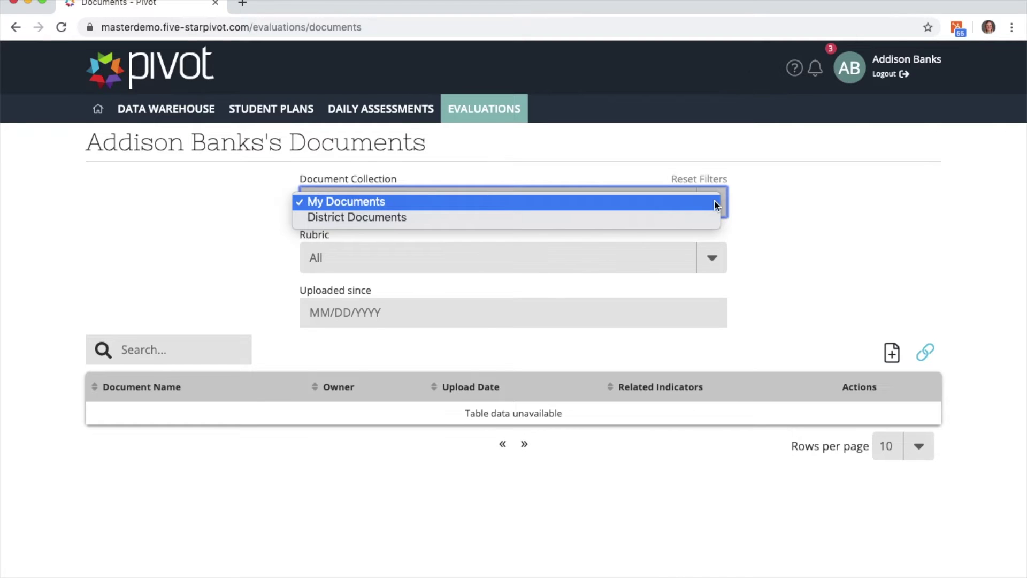
left_click(715, 203)
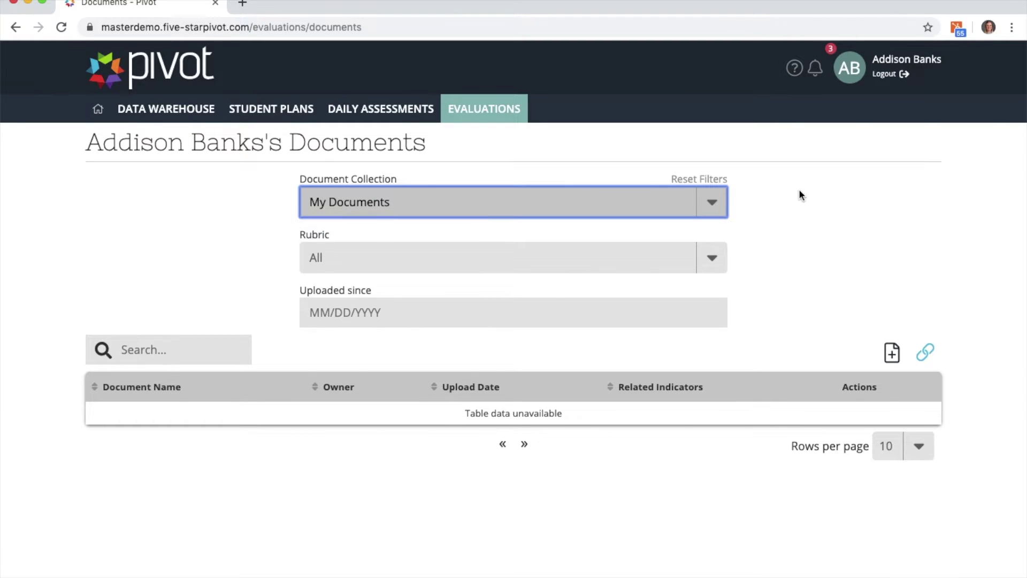
left_click(891, 356)
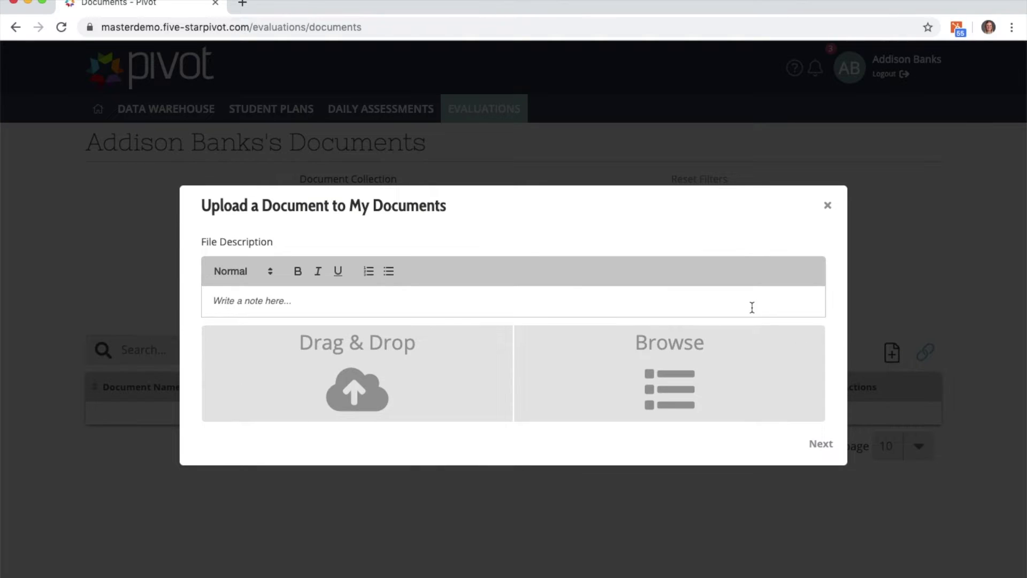
Step: Upload ELA Lesson Plan 9.13.19.jpeg described as 'Attached is my ELA lesson plan for my upcoming observation.'
left_click(747, 340)
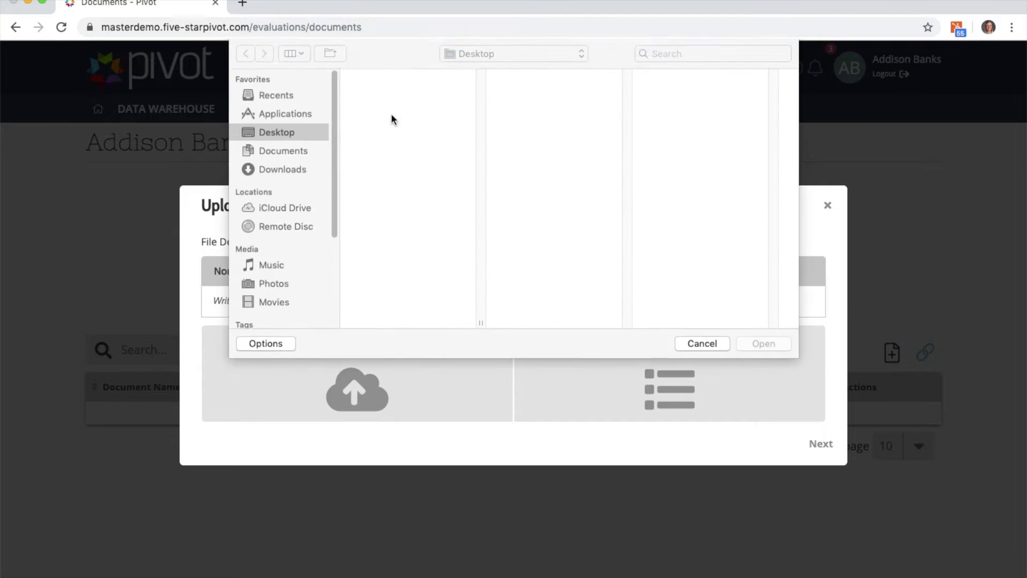
left_click(390, 75)
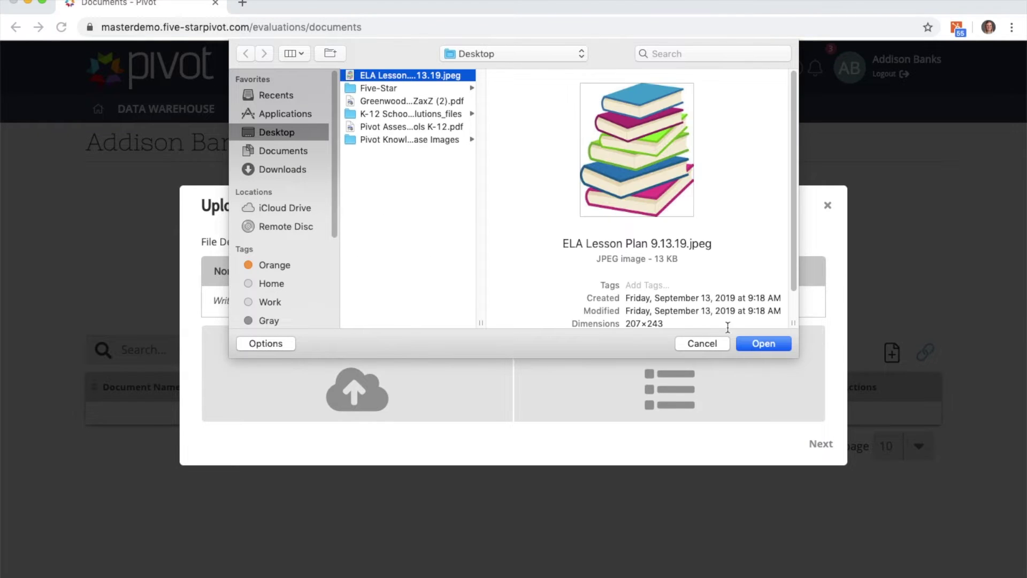
left_click(759, 342)
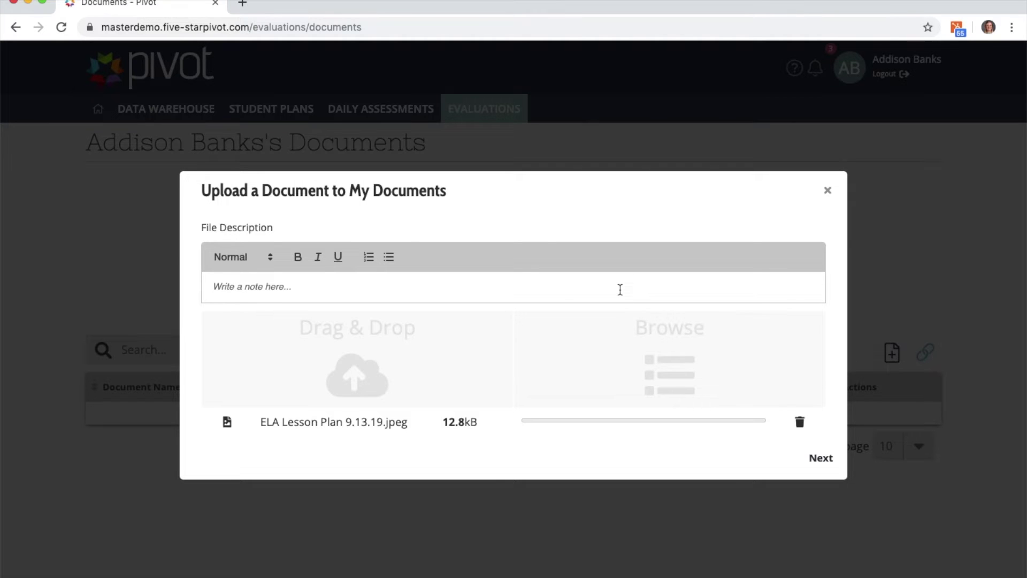
type("Attached is my ELA lesson plan for my upcoming observation.")
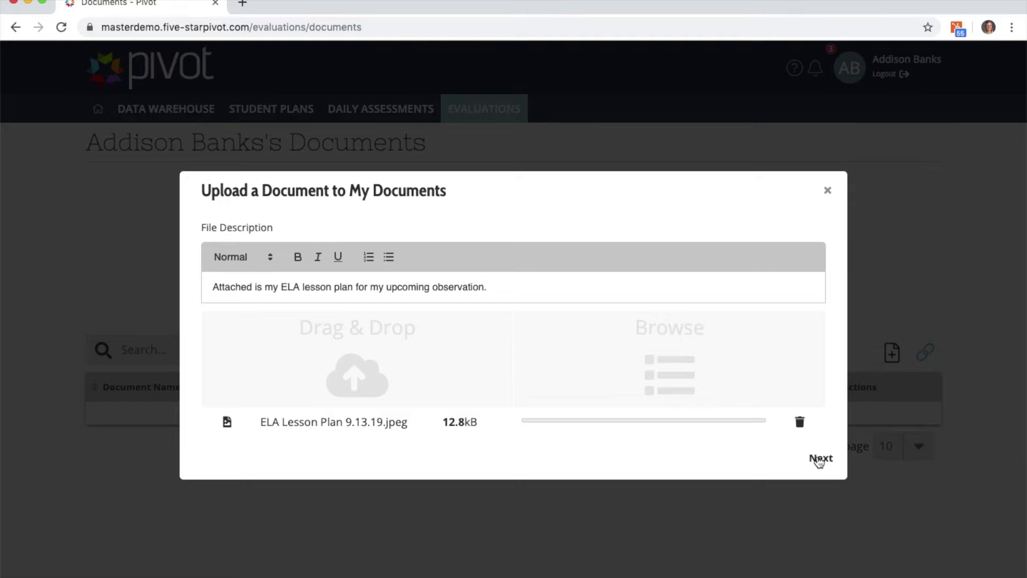
left_click(819, 459)
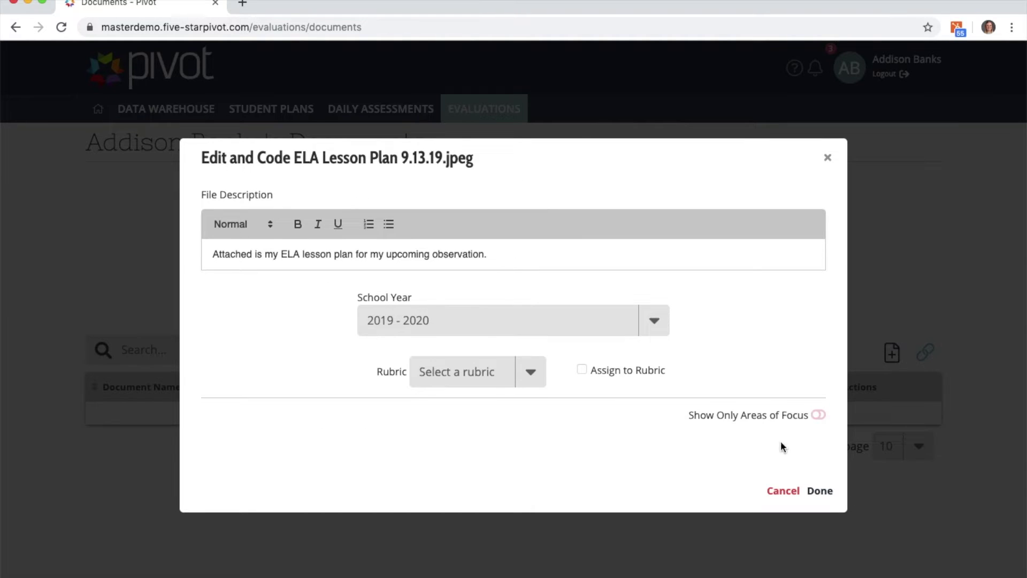
Step: Select the School Librarian rubric for the lesson plan and tick Assign to Rubric
left_click(535, 373)
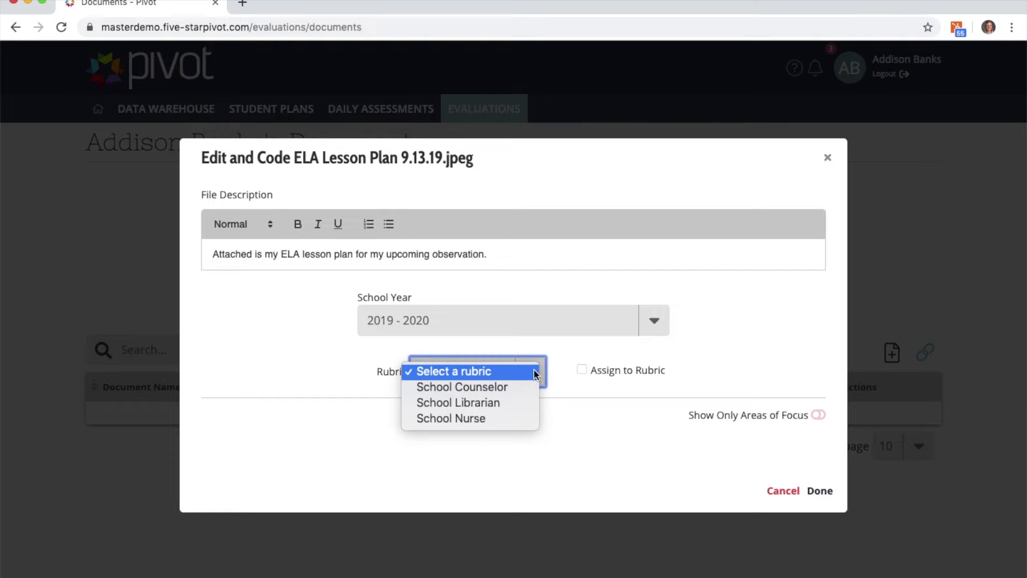
left_click(526, 401)
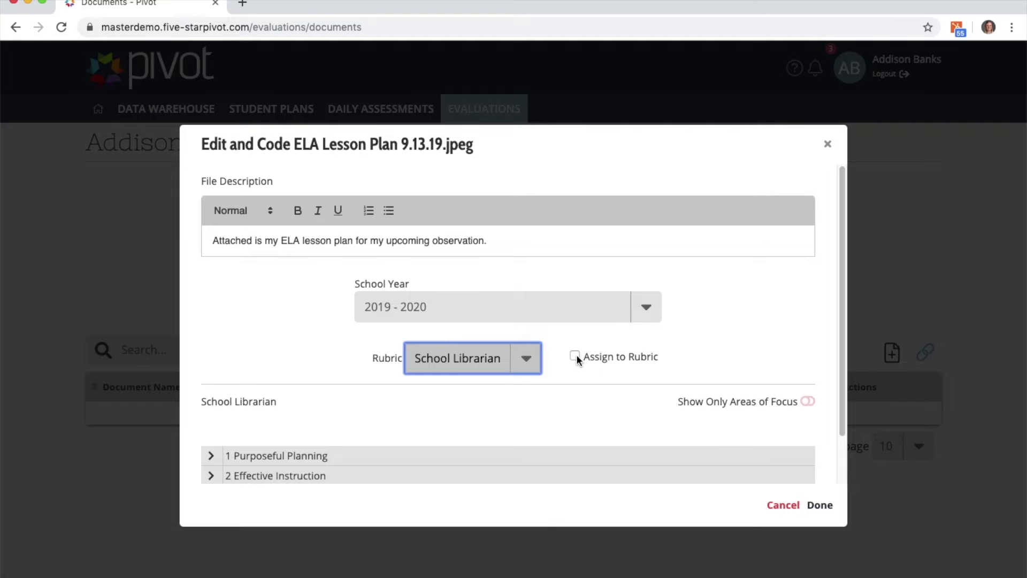
left_click(575, 355)
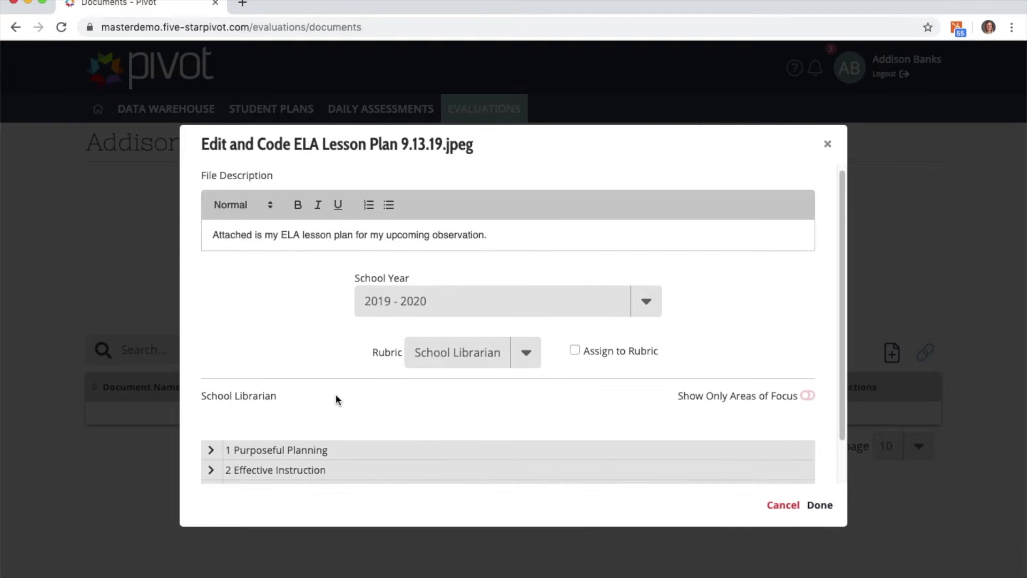
scroll(335, 394, "down", 2)
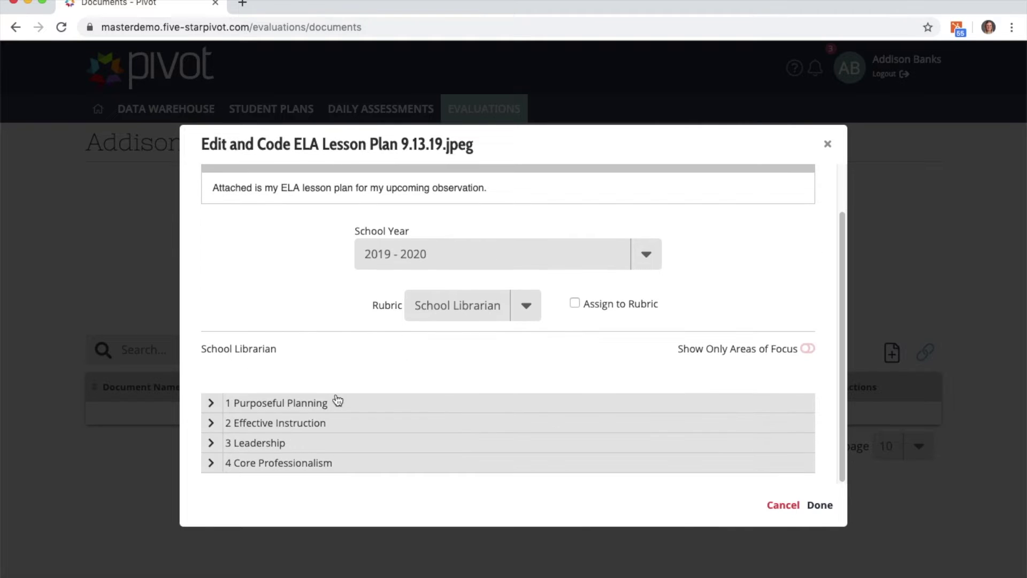
Step: Code the lesson plan to Effective Instruction indicators 2.4 and 2.7, leaving 2.9 unchecked, and save
left_click(212, 424)
scroll(212, 426, "down", 5)
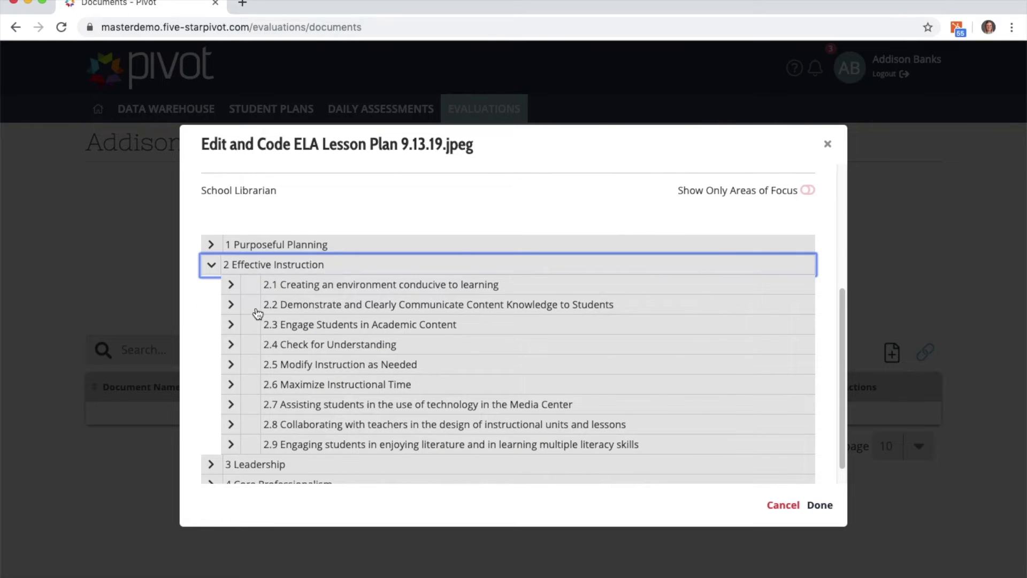
left_click(249, 348)
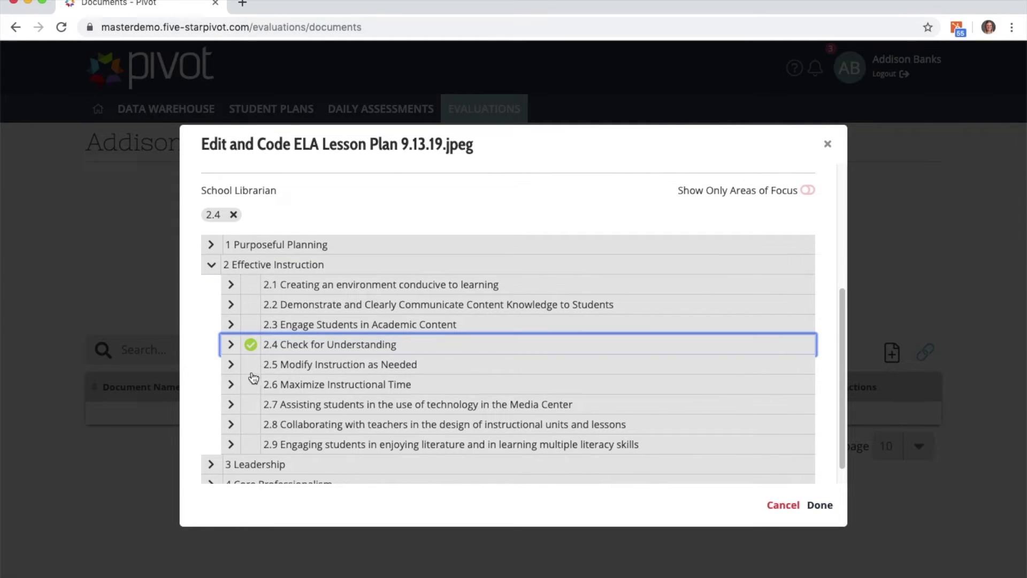
left_click(251, 404)
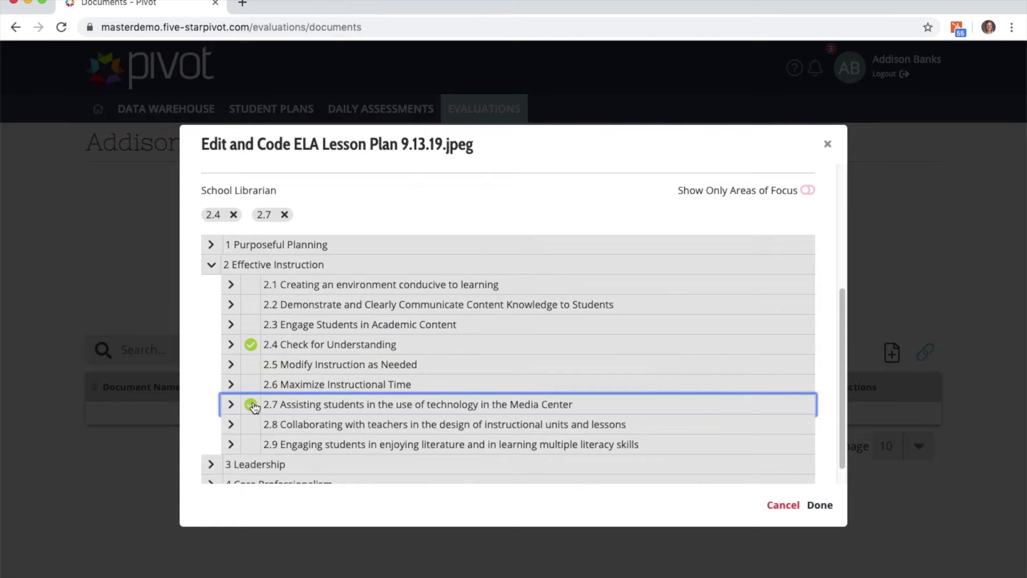
left_click(252, 445)
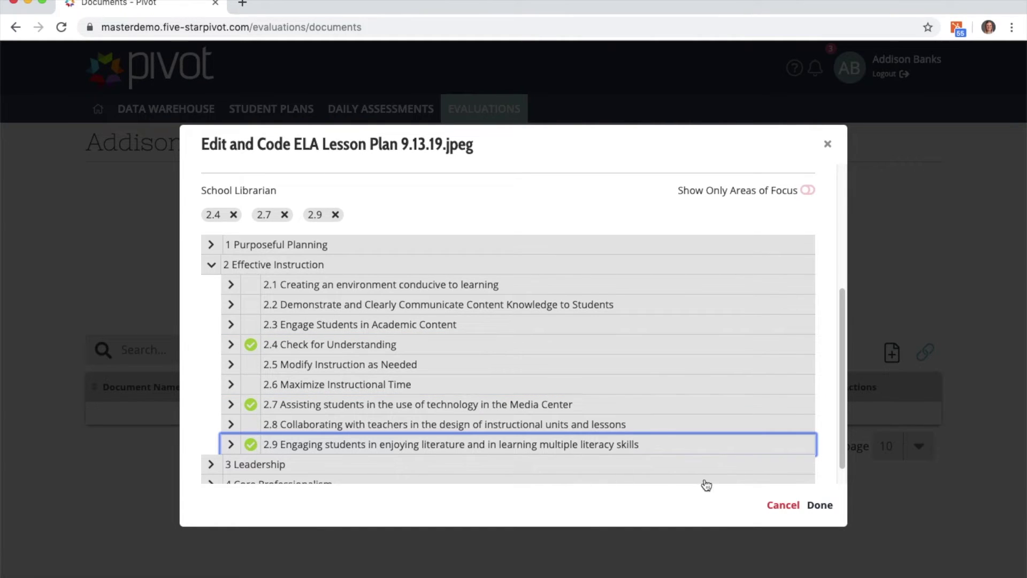
scroll(674, 427, "up", 1)
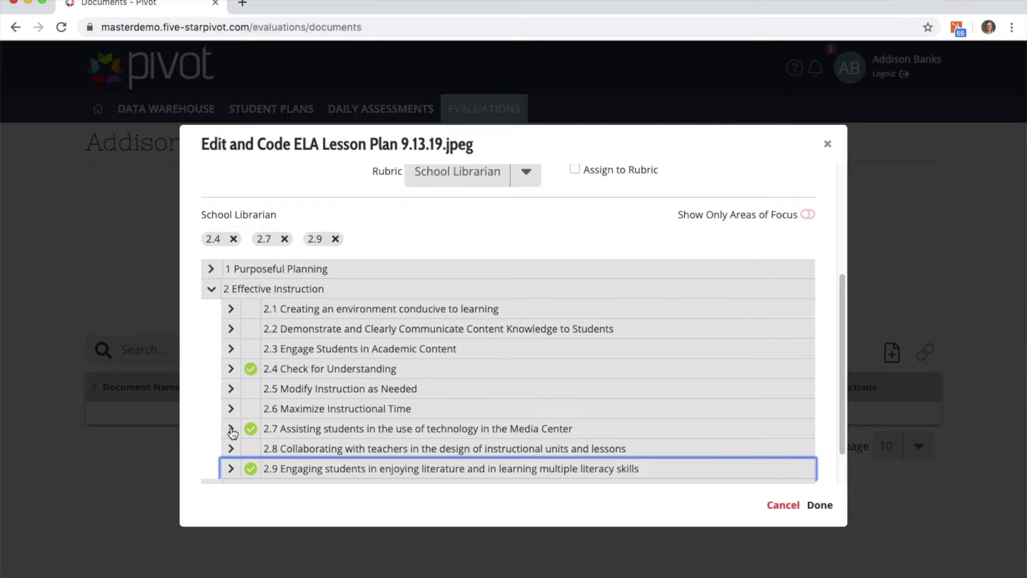
left_click(250, 470)
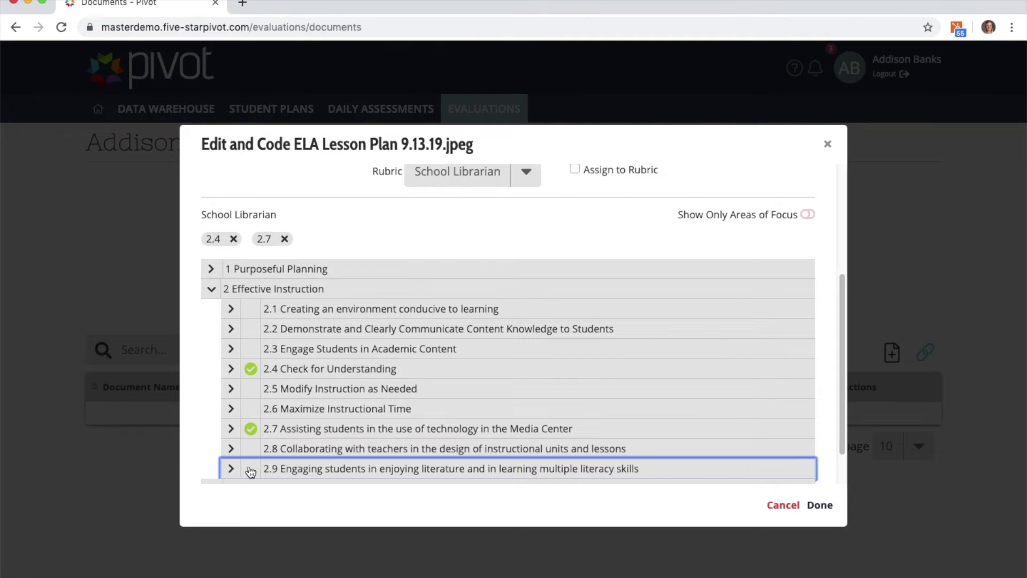
left_click(819, 505)
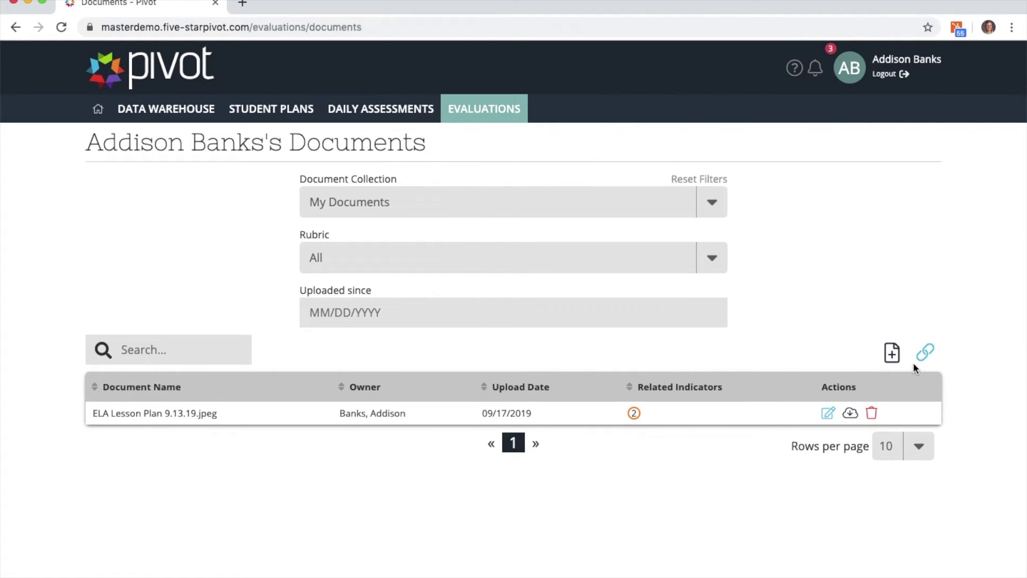
Step: Add the ABCya web link described as 'Students will engage in this activity to review yesterdays learning objective.'
left_click(924, 355)
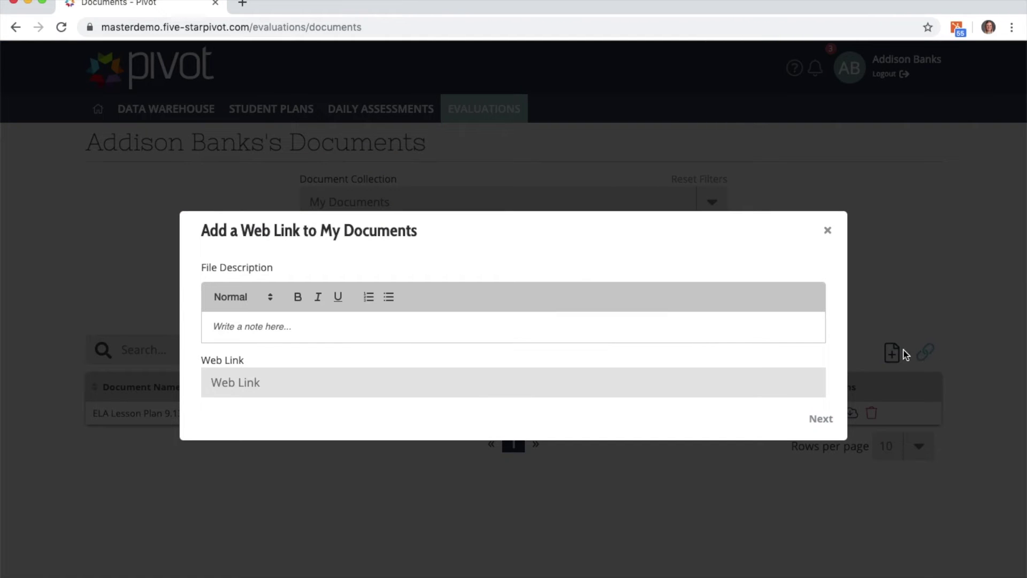
left_click(638, 378)
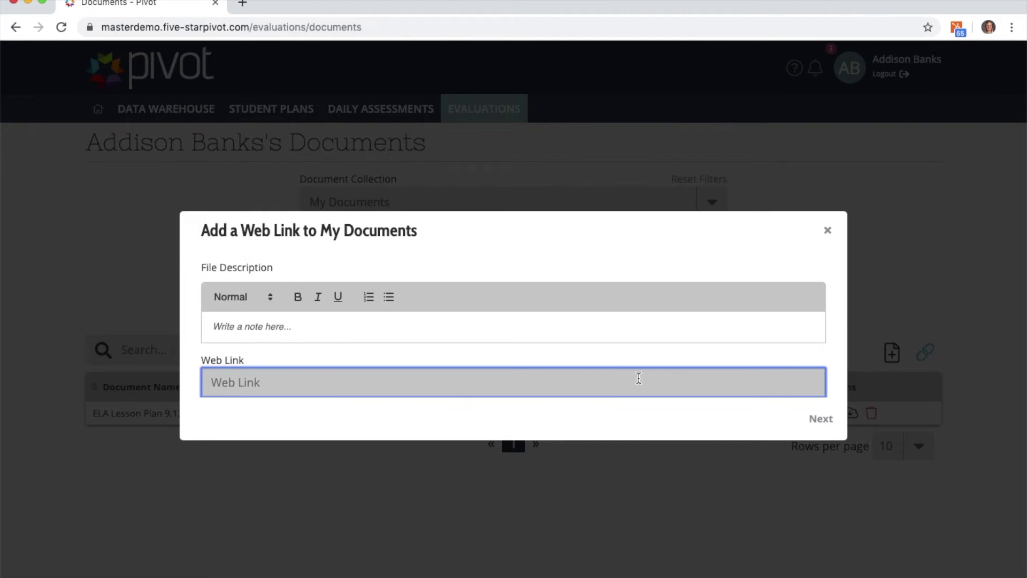
type("https://www.abcya.com/grades/2/letters")
left_click(529, 330)
type("Stu")
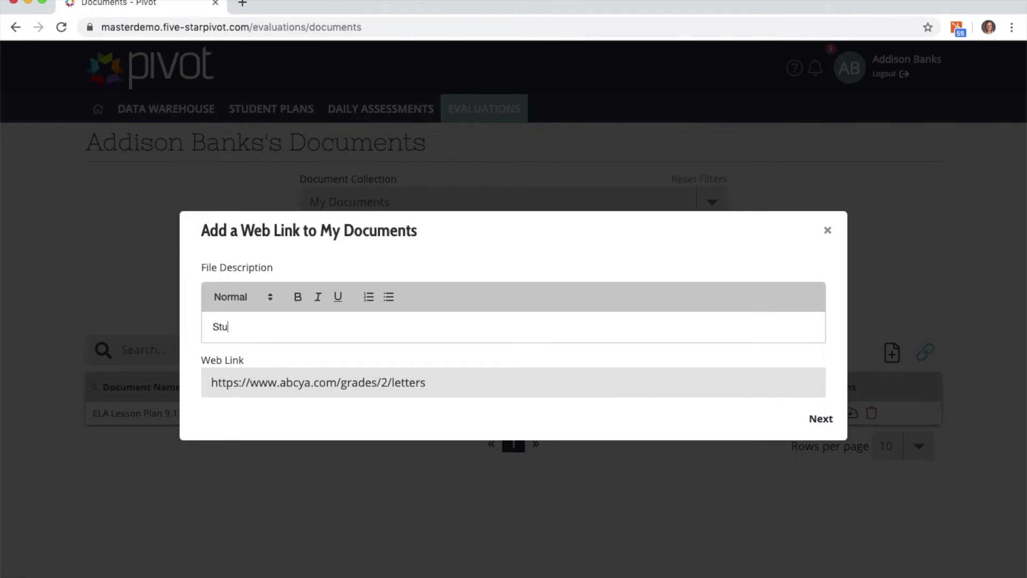
type("dents will engage in this activity to review yesterdays learning objective.")
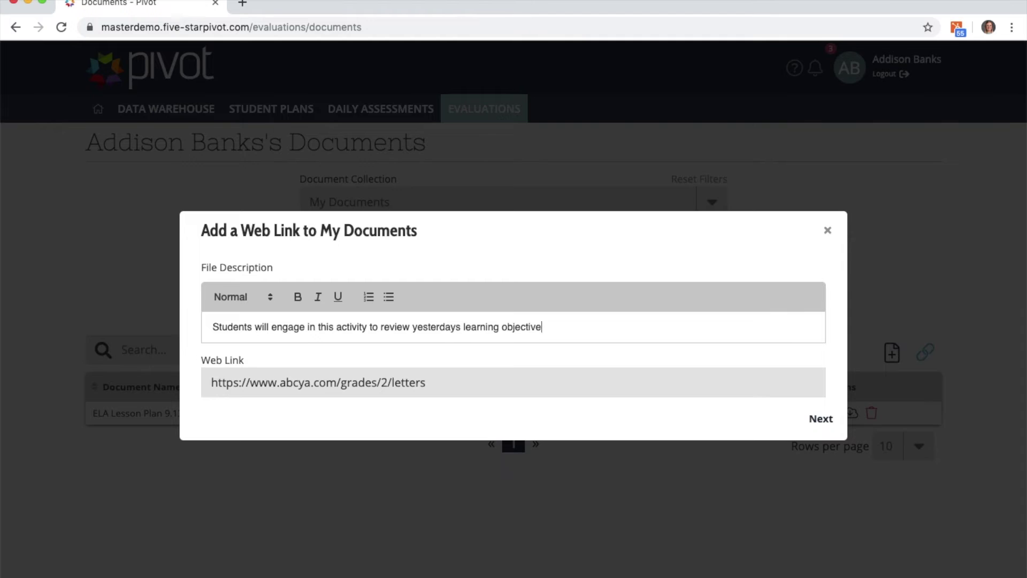
Step: Assign the web link to the School Librarian rubric and save it
left_click(816, 423)
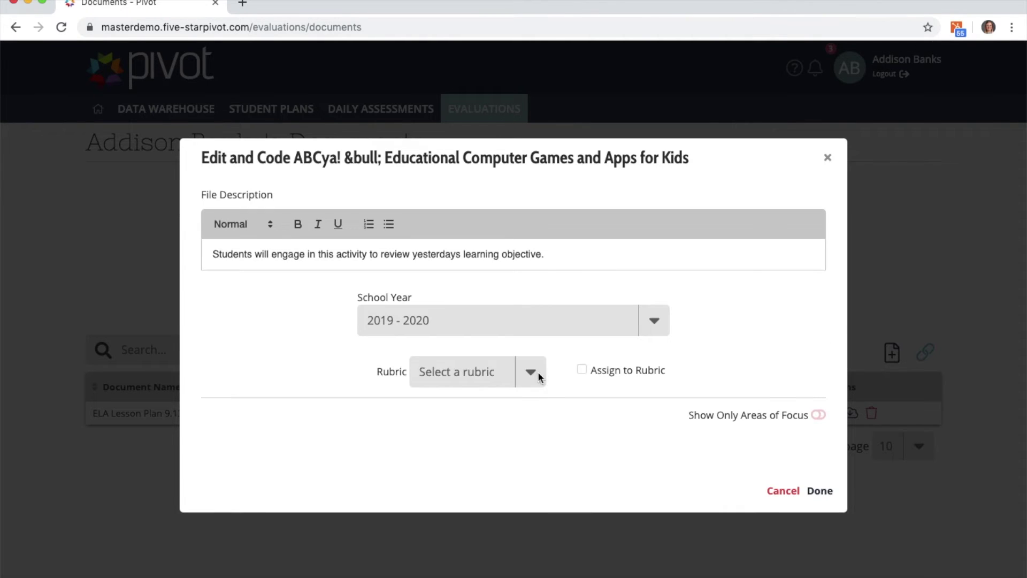
left_click(533, 375)
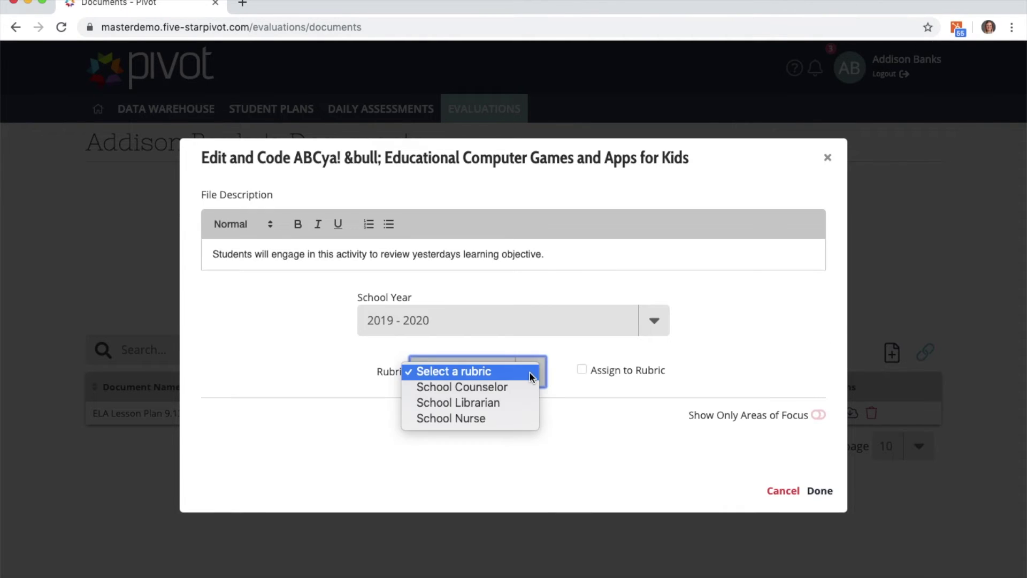
left_click(521, 402)
scroll(522, 404, "down", 2)
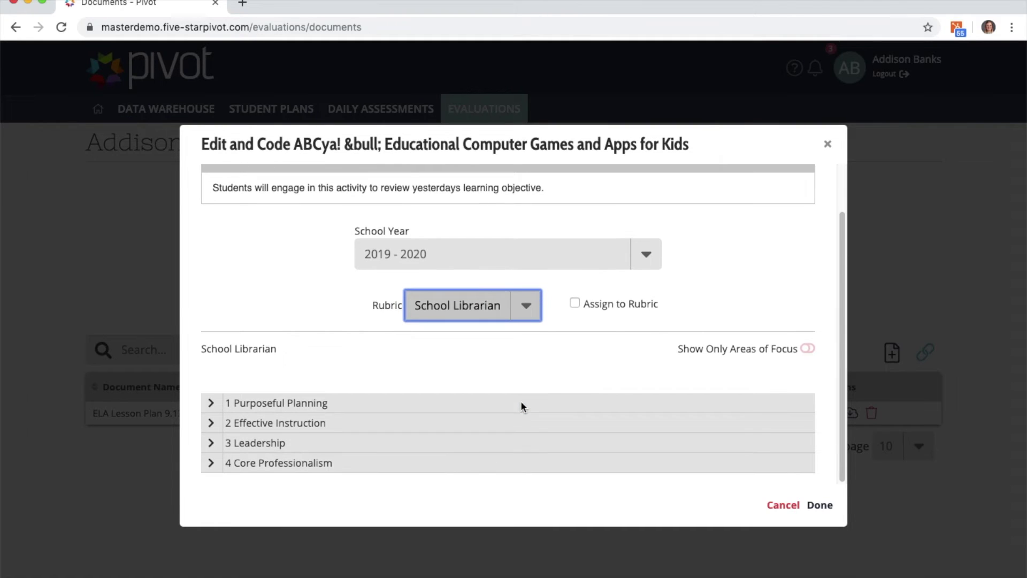
left_click(575, 303)
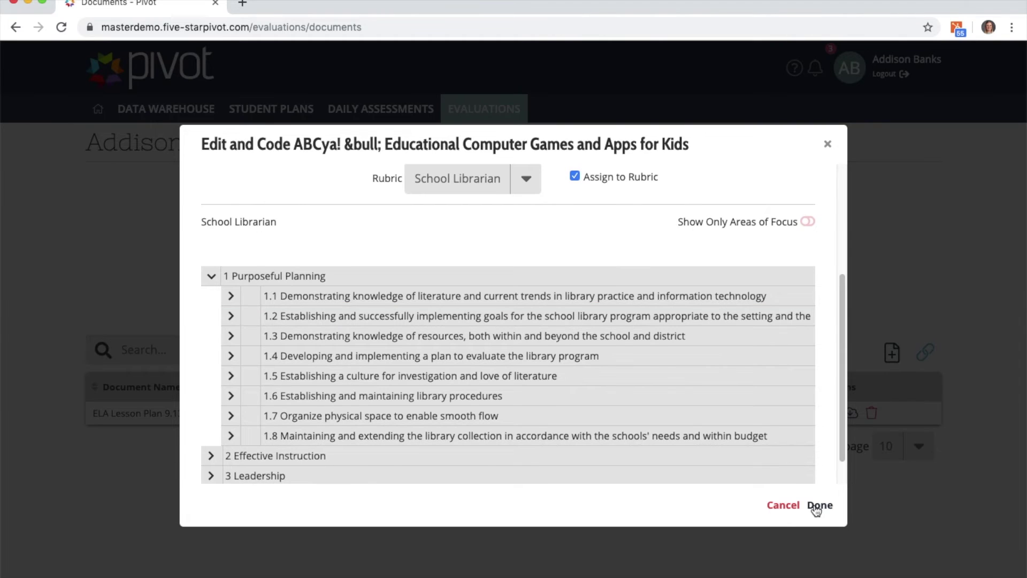
left_click(818, 506)
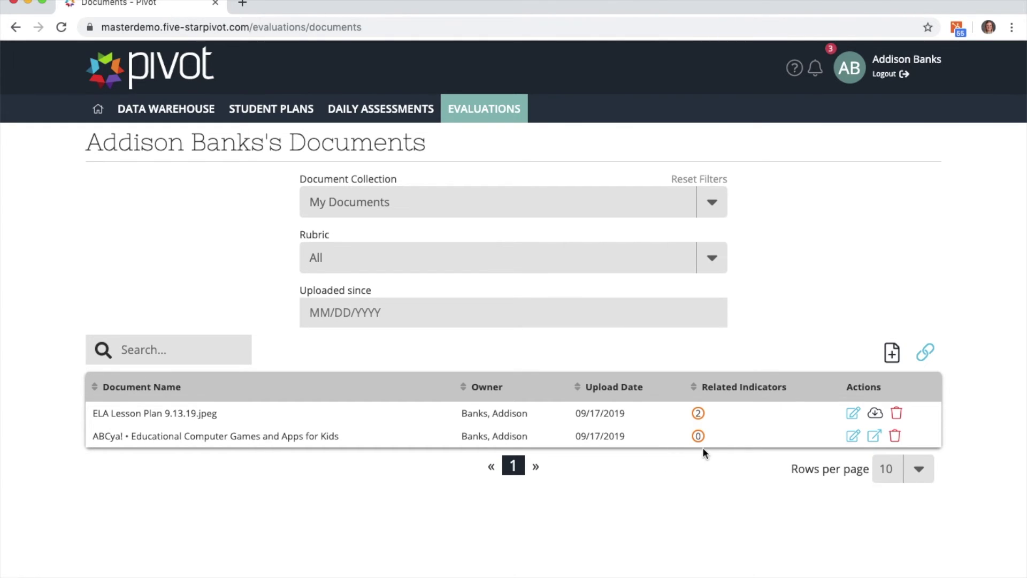
Step: Review the competencies behind each document's Related Indicators badge, then bring up the Uploaded since calendar
mouse_move(699, 409)
mouse_move(702, 439)
left_click(499, 314)
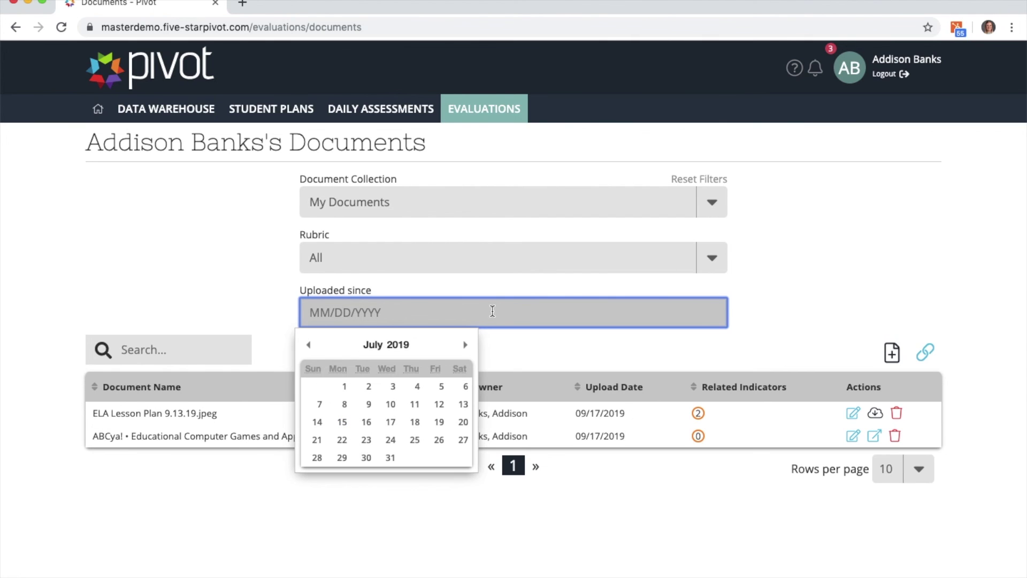
Step: Set the Uploaded since filter to August 1, 2018 (08/01/2018)
left_click(464, 345)
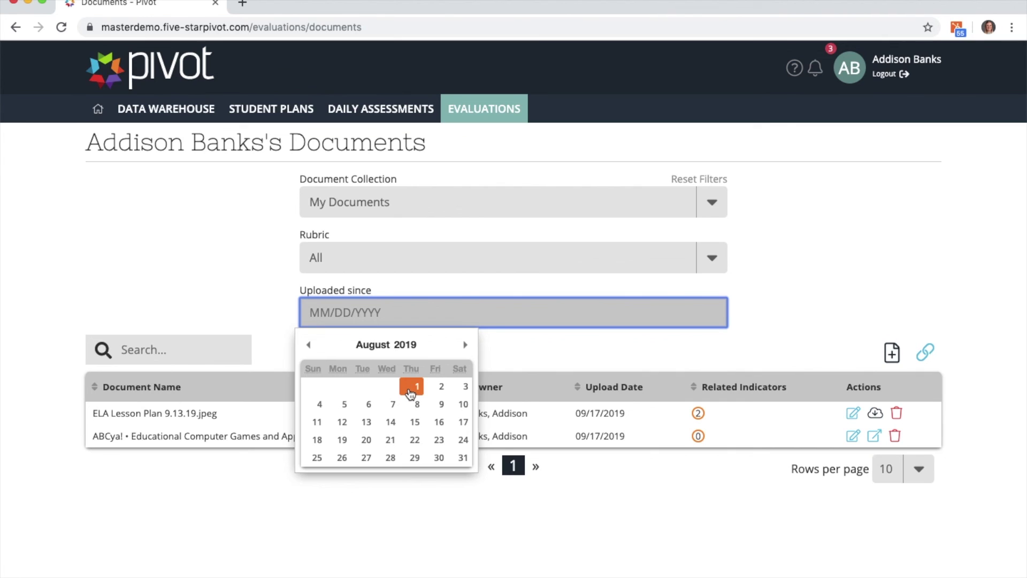
left_click(309, 345)
left_click(308, 345)
left_click(308, 345)
left_click(308, 345)
left_click(309, 345)
left_click(309, 345)
left_click(309, 345)
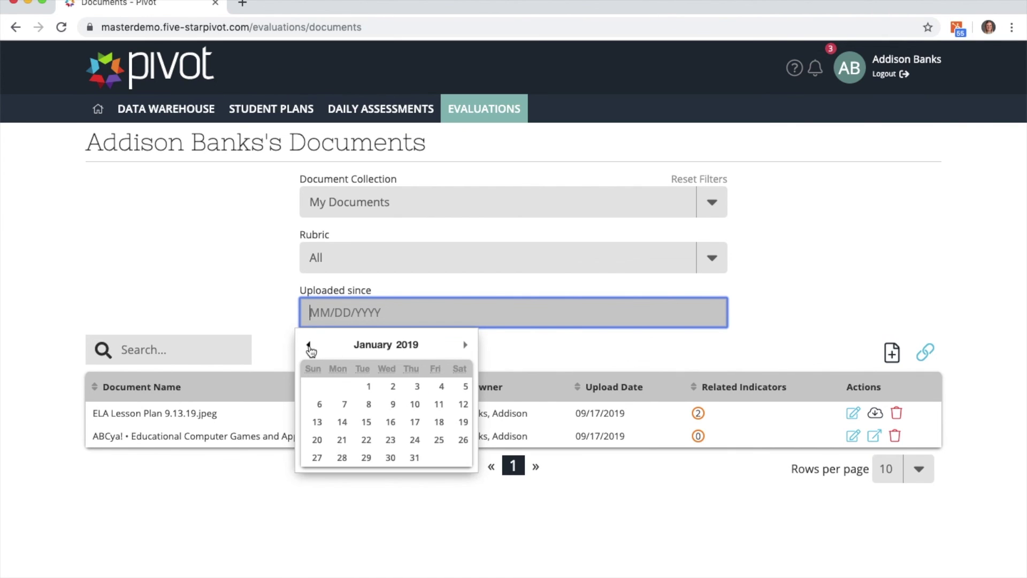
left_click(309, 345)
left_click(309, 345)
left_click(308, 345)
left_click(309, 345)
left_click(308, 345)
left_click(309, 345)
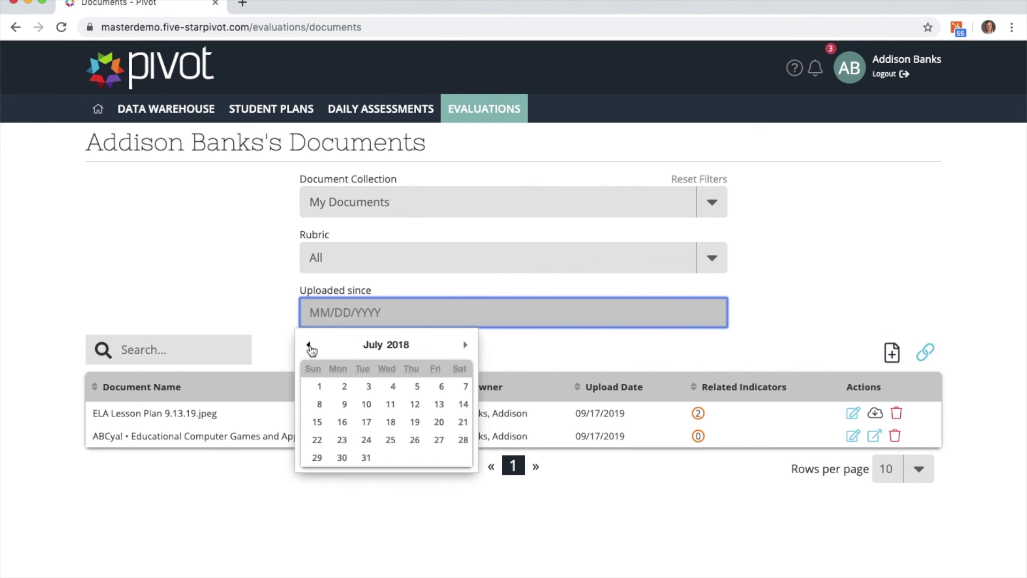
left_click(465, 347)
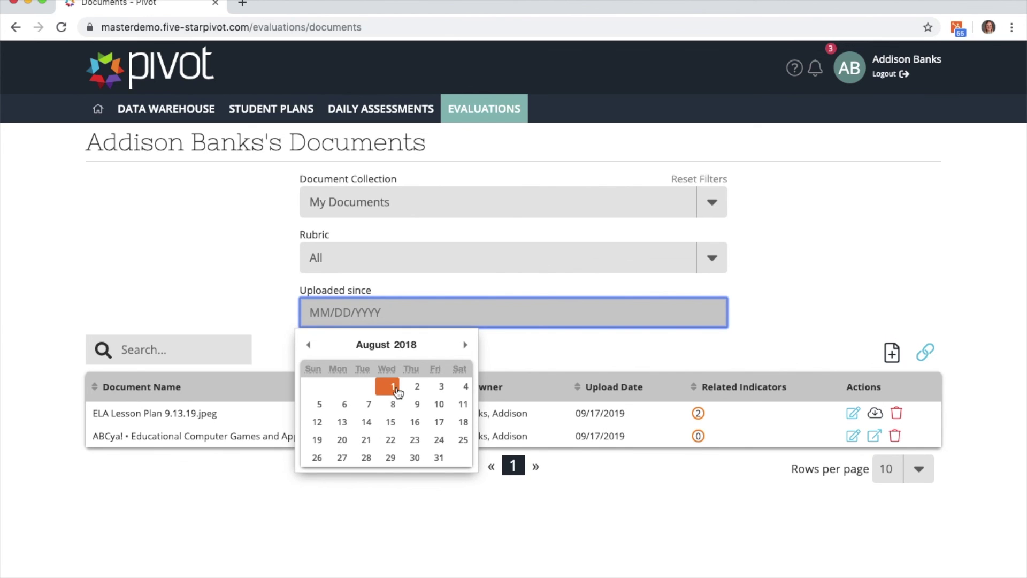
left_click(390, 388)
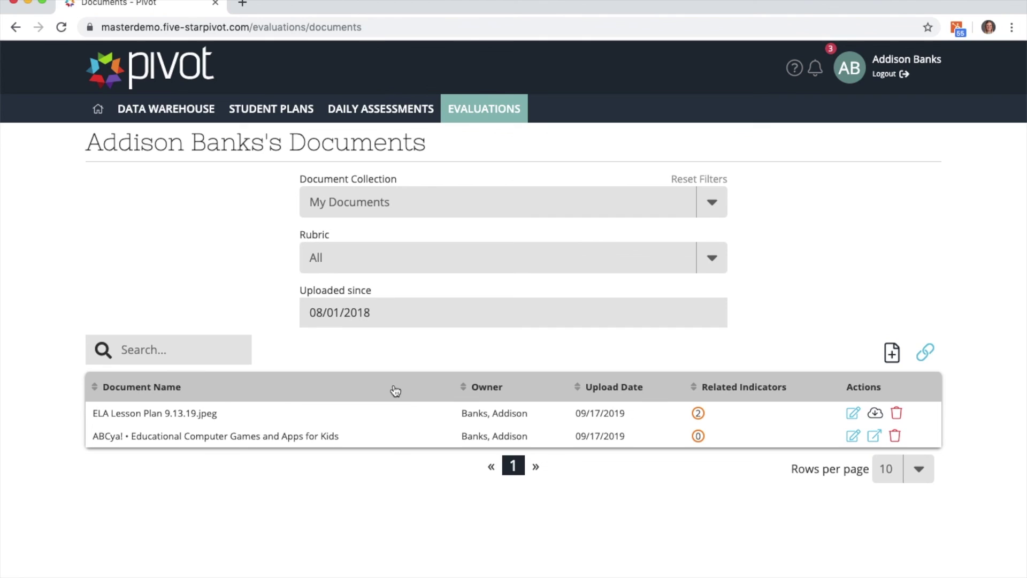